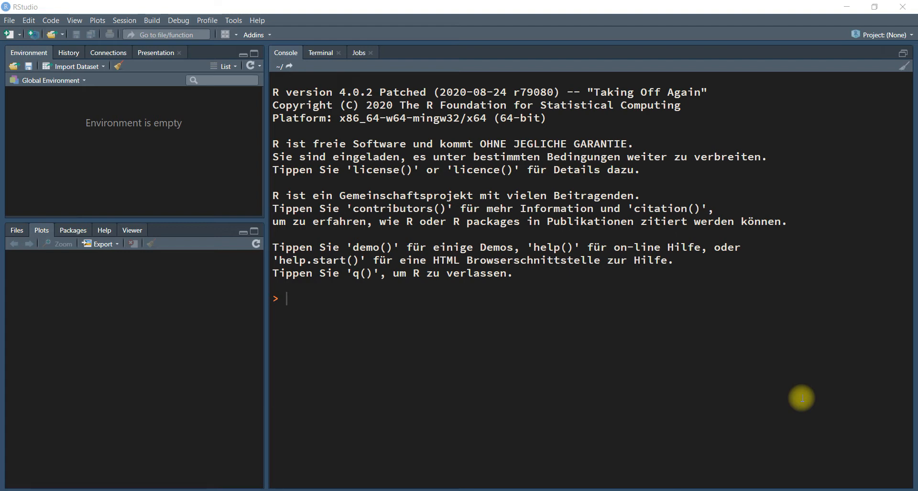
Launch the MultiFlow Shiny app from the R console with MultiFlow::runMultiFlowApp() and maximize its window.
{"action": "left_click", "coordinate": [802, 398]}
{"action": "type", "text": "Mutli"}
{"action": "key", "text": "BackSpace"}
{"action": "key", "text": "BackSpace"}
{"action": "key", "text": "BackSpace"}
{"action": "type", "text": "ltif"}
{"action": "key", "text": "Tab"}
{"action": "type", "text": "run"}
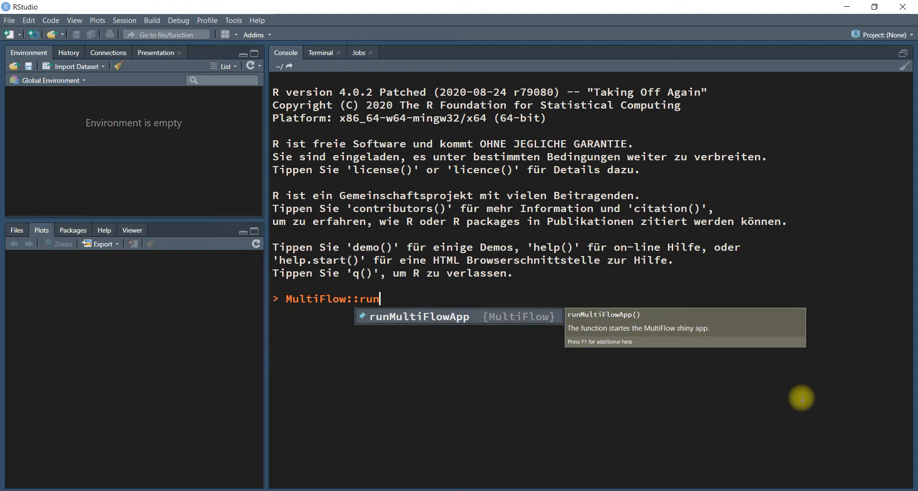
{"action": "key", "text": "Tab"}
{"action": "key", "text": "Return"}
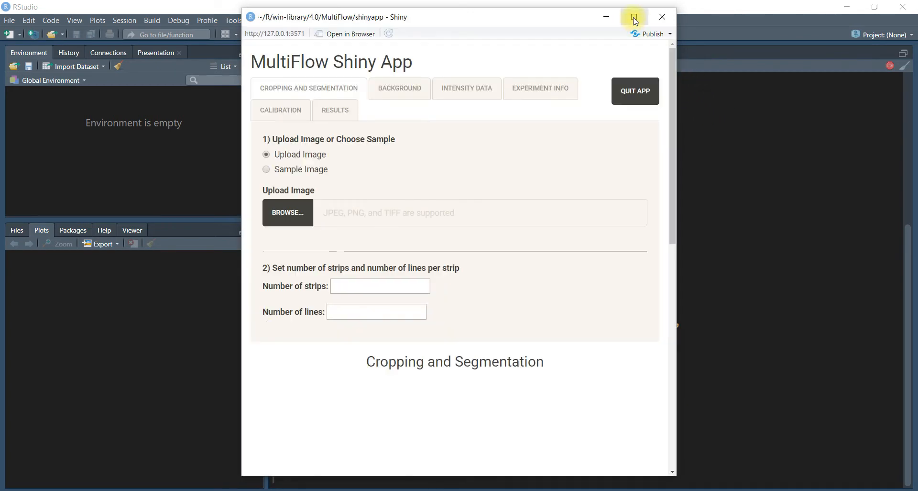
{"action": "left_click", "coordinate": [635, 19]}
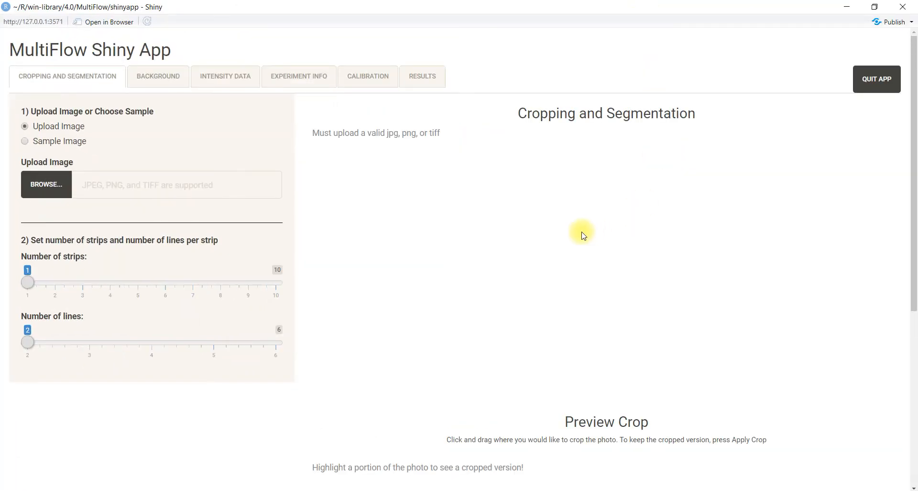
Load the sample image and frame its two rows of bright lines as the crop region.
{"action": "left_click", "coordinate": [78, 145]}
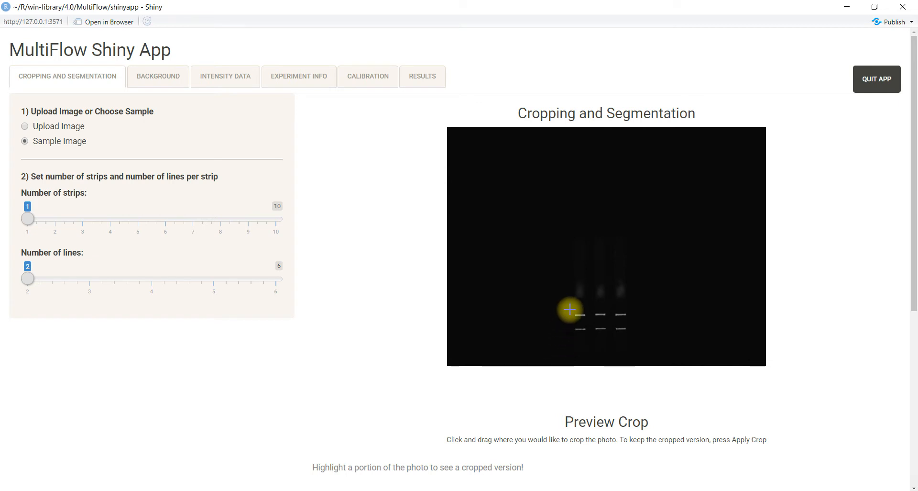
{"action": "left_click_drag", "start_coordinate": [572, 311], "coordinate": [629, 334]}
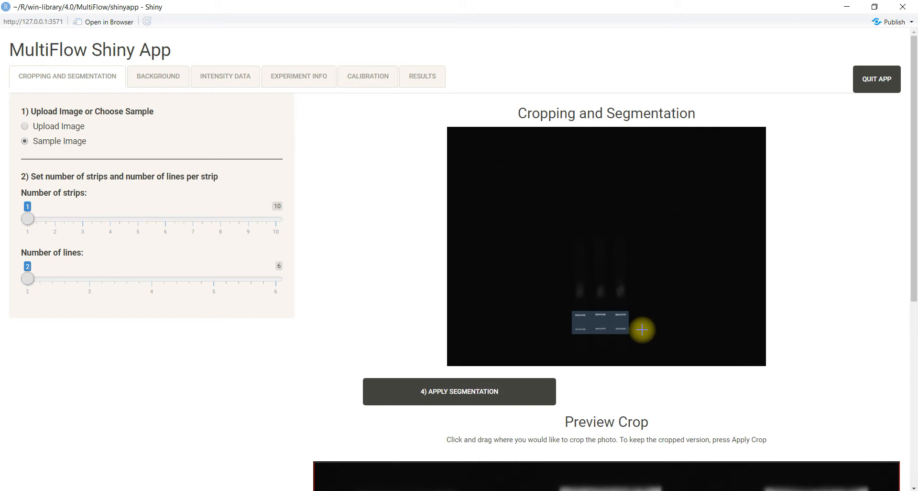
{"action": "scroll", "coordinate": [664, 321], "scroll_direction": "down", "scroll_amount": 3}
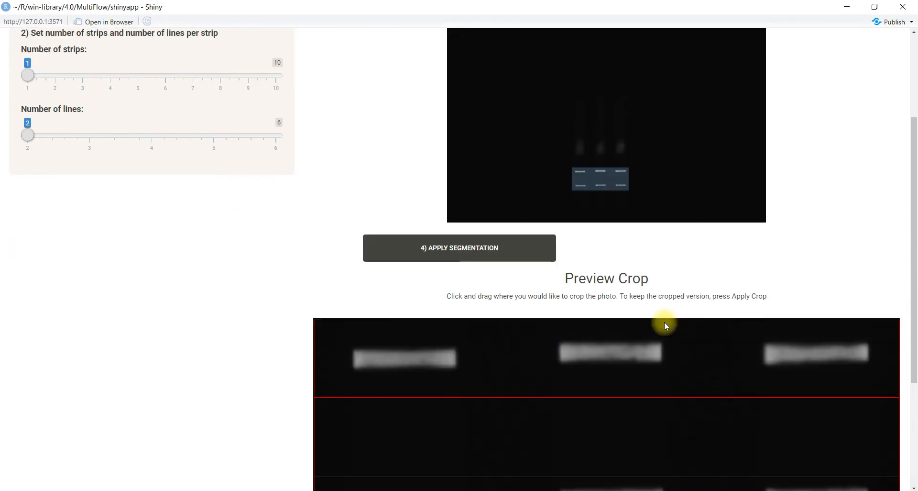
Set the number of strips to 3 and fine-tune the lower edge of the crop region below the lower row of lines.
{"action": "left_click", "coordinate": [83, 76]}
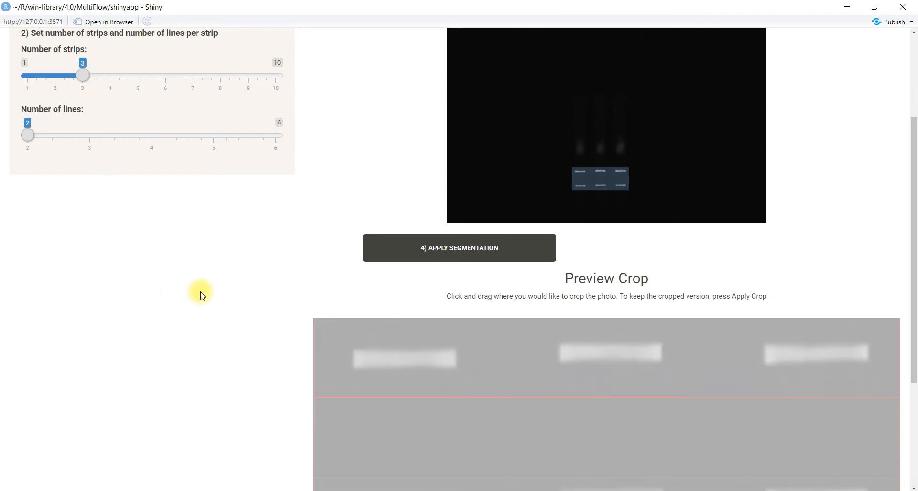
{"action": "scroll", "coordinate": [225, 301], "scroll_direction": "down", "scroll_amount": 3}
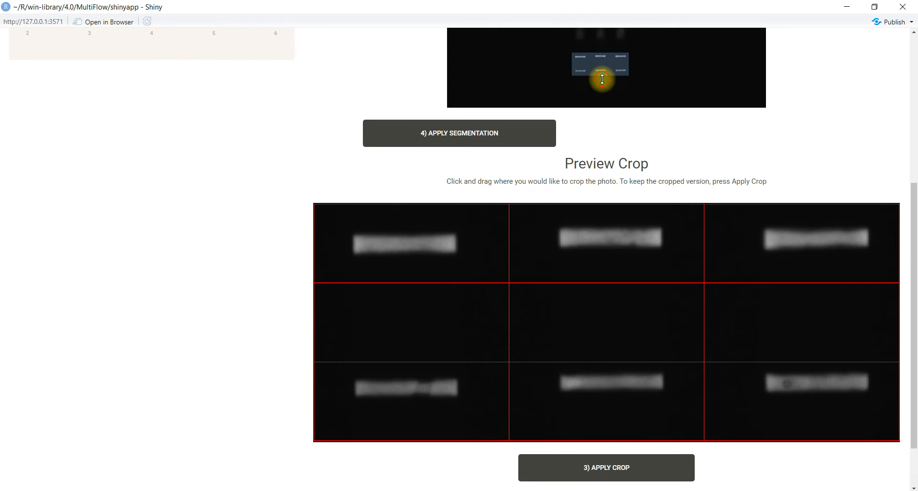
{"action": "left_click_drag", "start_coordinate": [602, 79], "coordinate": [600, 76]}
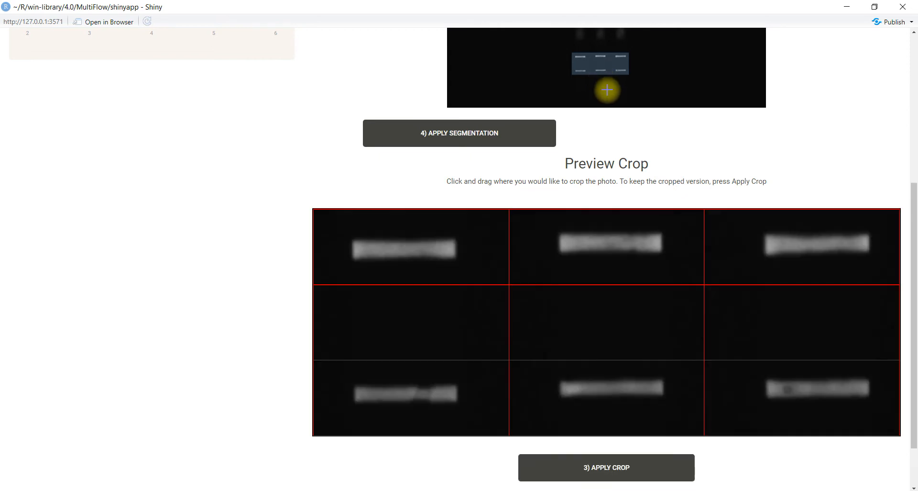
{"action": "left_click_drag", "start_coordinate": [603, 79], "coordinate": [602, 77]}
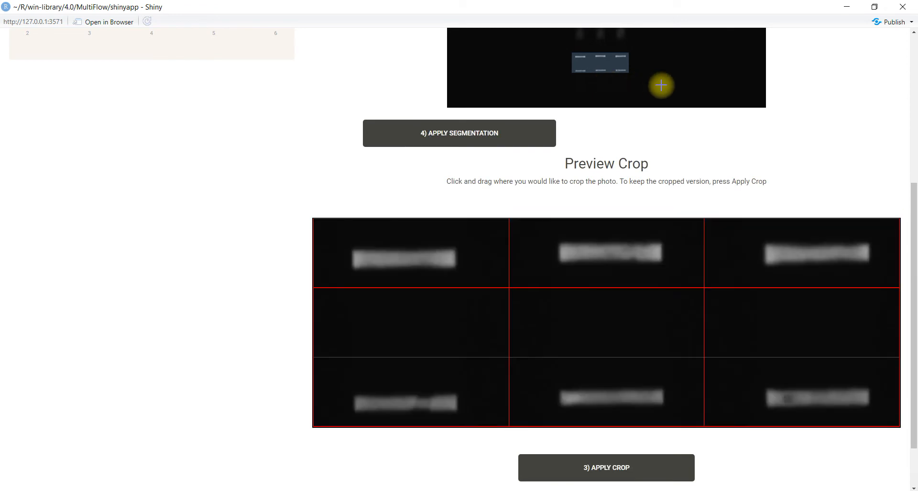
{"action": "left_click_drag", "start_coordinate": [600, 47], "coordinate": [600, 47]}
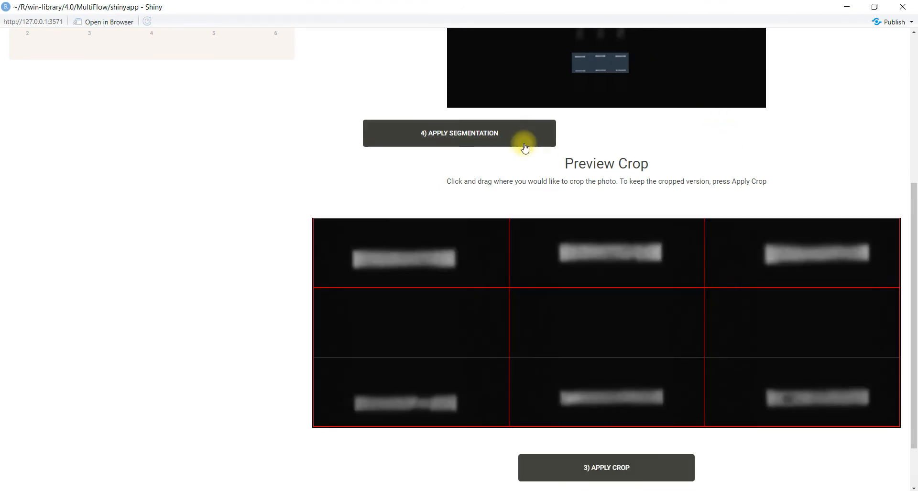
{"action": "left_click_drag", "start_coordinate": [601, 75], "coordinate": [602, 77]}
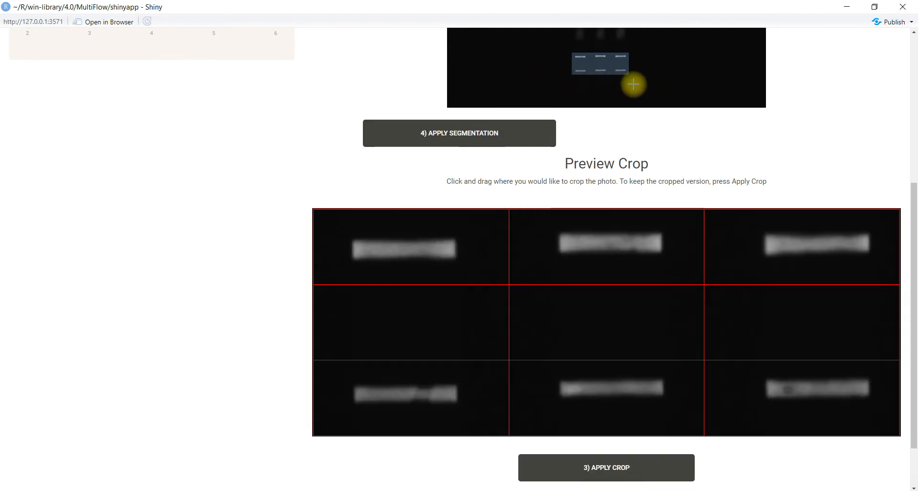
{"action": "left_click_drag", "start_coordinate": [606, 77], "coordinate": [606, 76]}
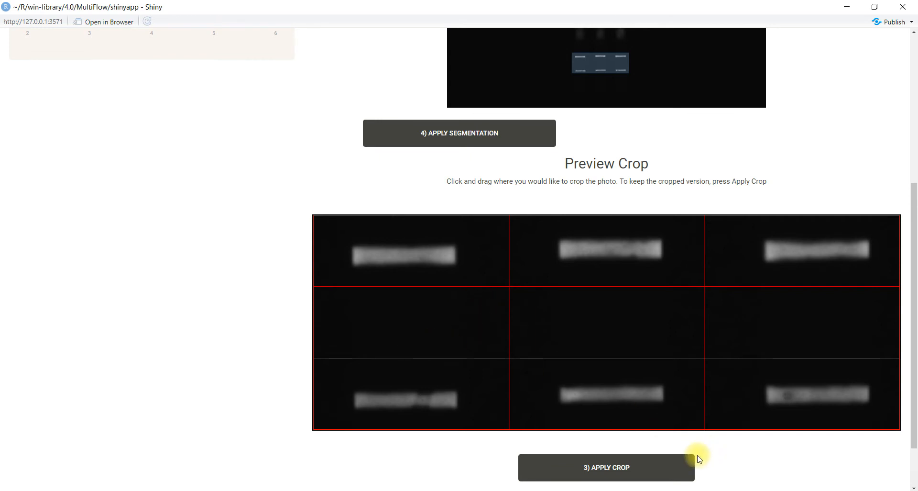
Apply the crop to the sample image and apply the segmentation.
{"action": "left_click", "coordinate": [653, 467]}
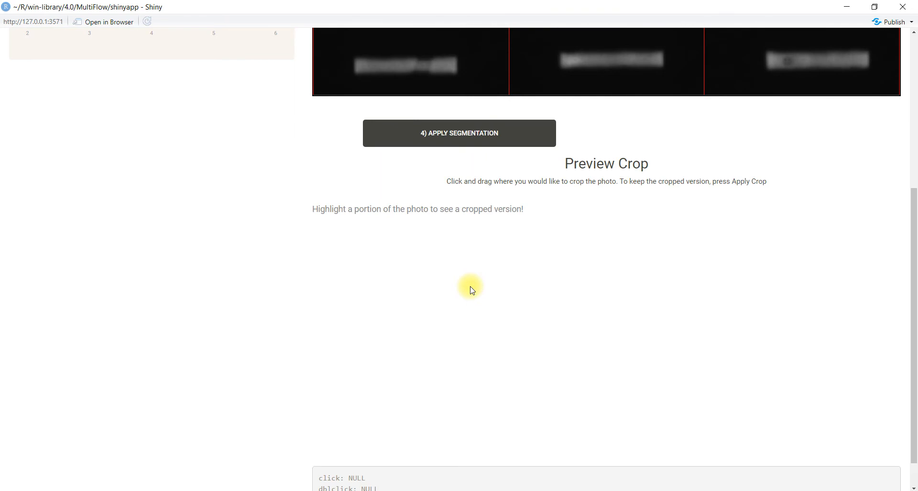
{"action": "scroll", "coordinate": [420, 286], "scroll_direction": "up", "scroll_amount": 4}
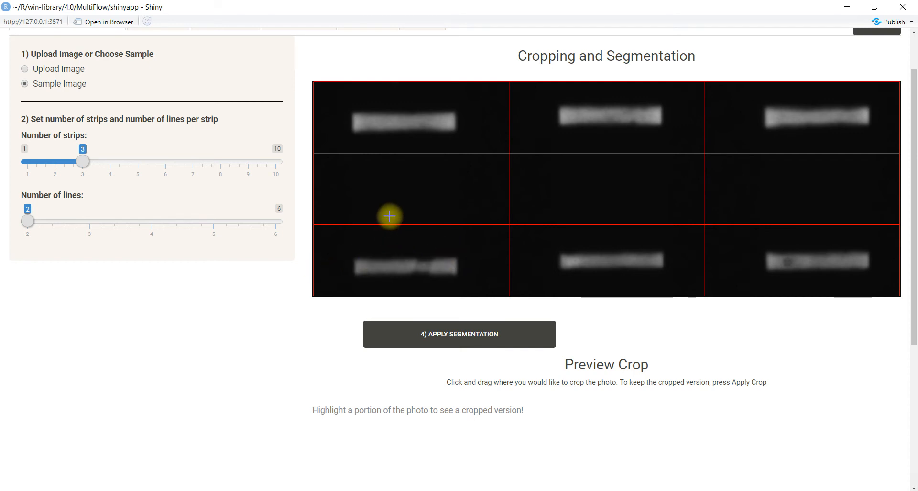
{"action": "scroll", "coordinate": [390, 216], "scroll_direction": "up", "scroll_amount": 1}
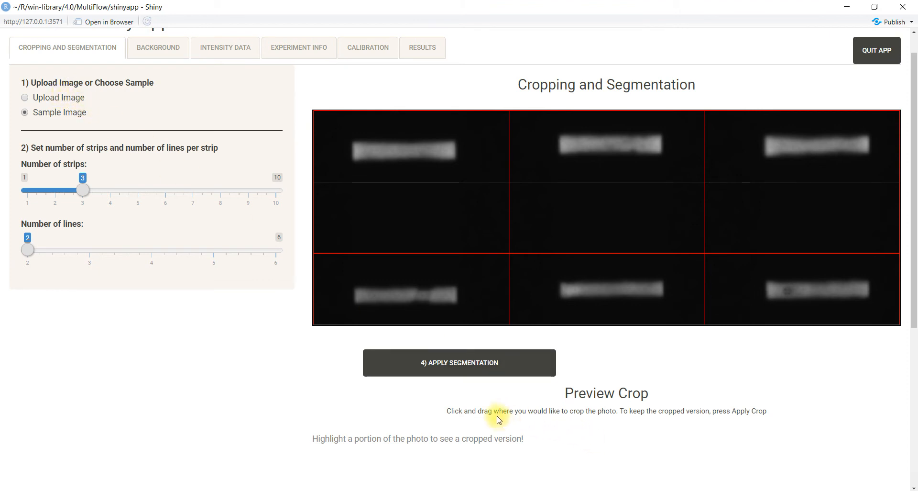
{"action": "left_click", "coordinate": [469, 367]}
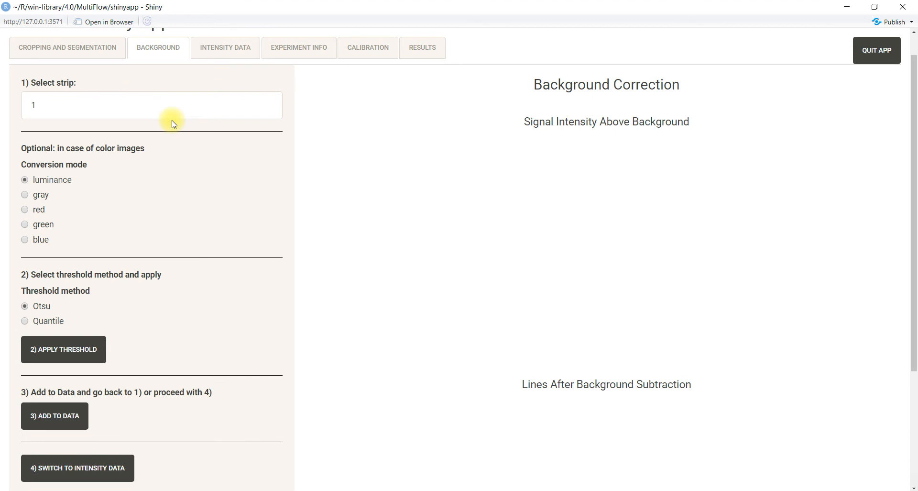
Apply the Otsu threshold to strip 1 and add its background-corrected lines to the data.
{"action": "scroll", "coordinate": [173, 123], "scroll_direction": "down", "scroll_amount": 1}
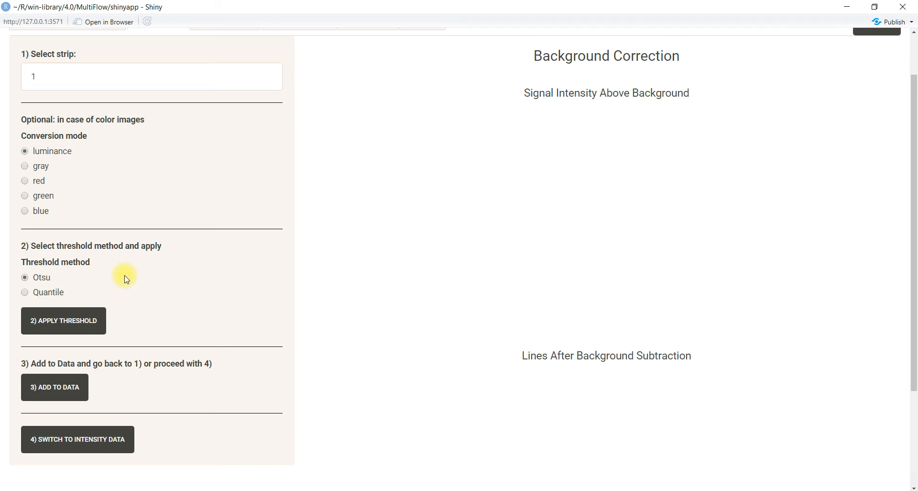
{"action": "left_click", "coordinate": [79, 320]}
{"action": "scroll", "coordinate": [301, 350], "scroll_direction": "down", "scroll_amount": 1}
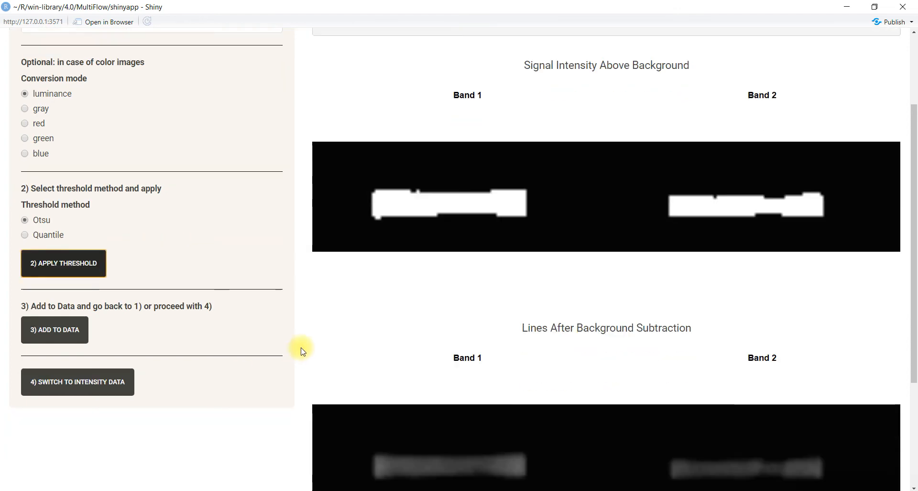
{"action": "scroll", "coordinate": [301, 350], "scroll_direction": "down", "scroll_amount": 1}
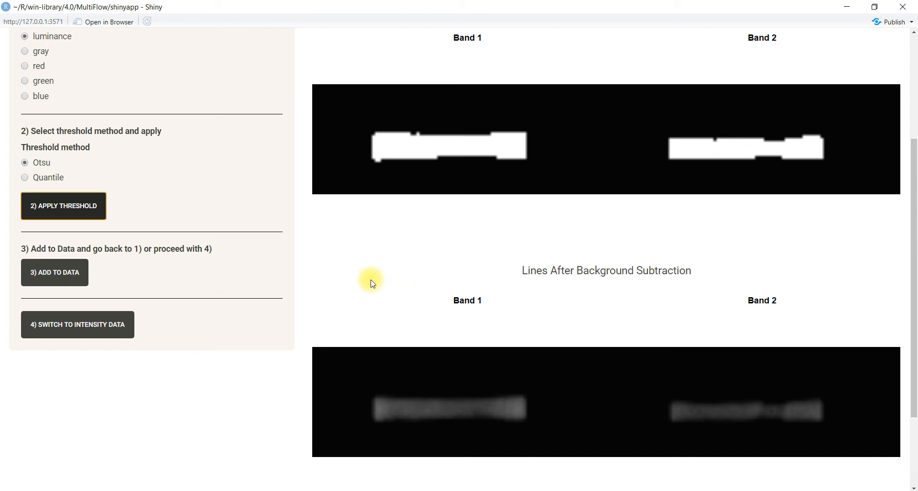
{"action": "left_click", "coordinate": [73, 280]}
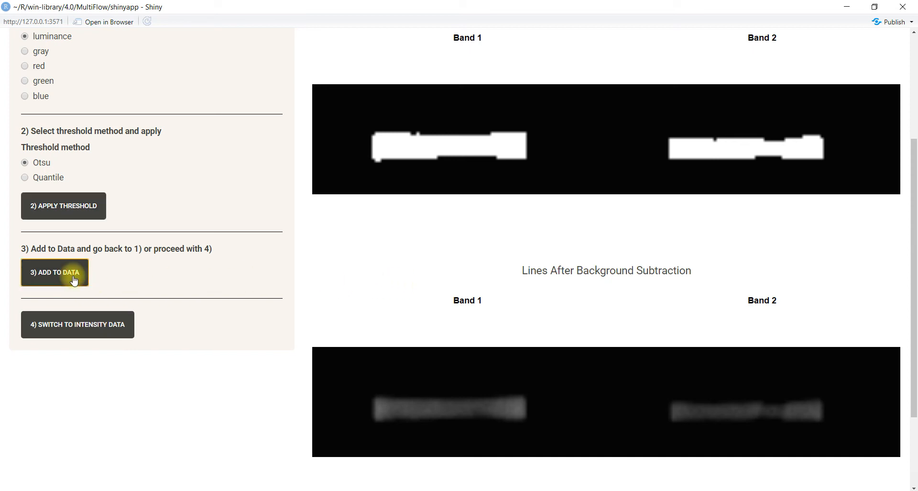
Select strip 2, apply the Otsu threshold and add the strip to the data.
{"action": "scroll", "coordinate": [174, 276], "scroll_direction": "up", "scroll_amount": 3}
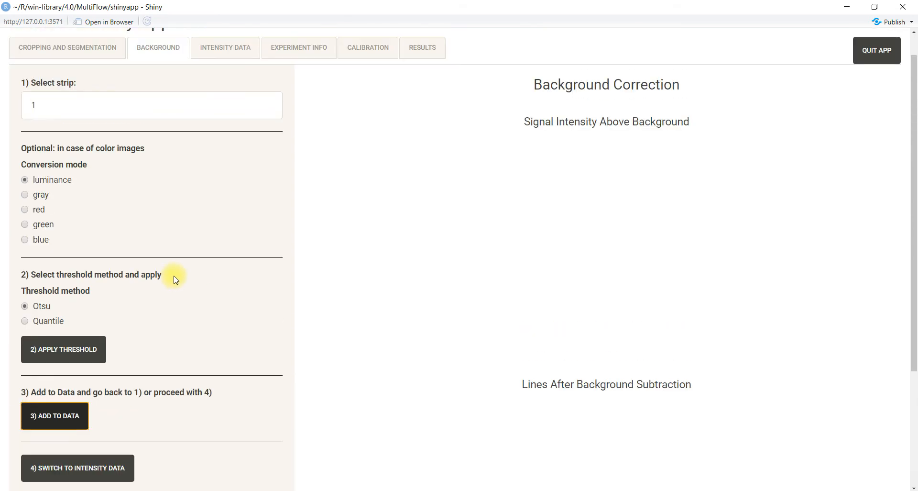
{"action": "left_click", "coordinate": [268, 103]}
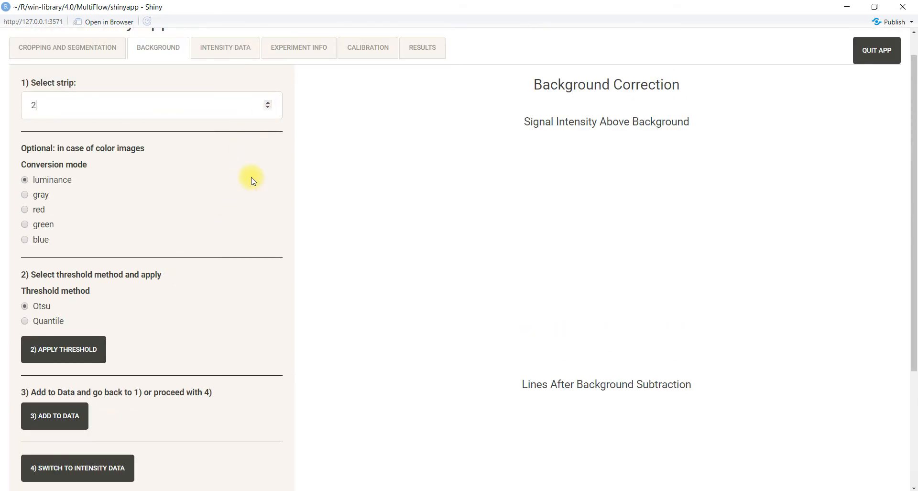
{"action": "scroll", "coordinate": [240, 237], "scroll_direction": "down", "scroll_amount": 2}
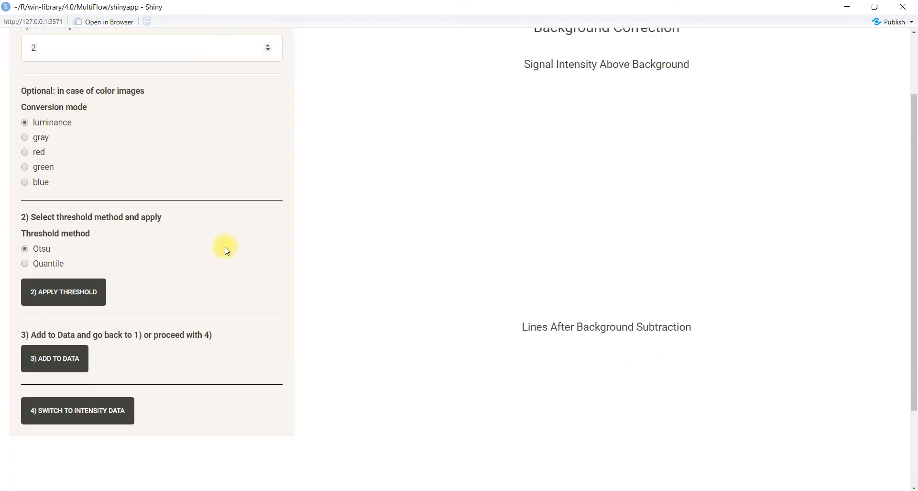
{"action": "left_click", "coordinate": [80, 288]}
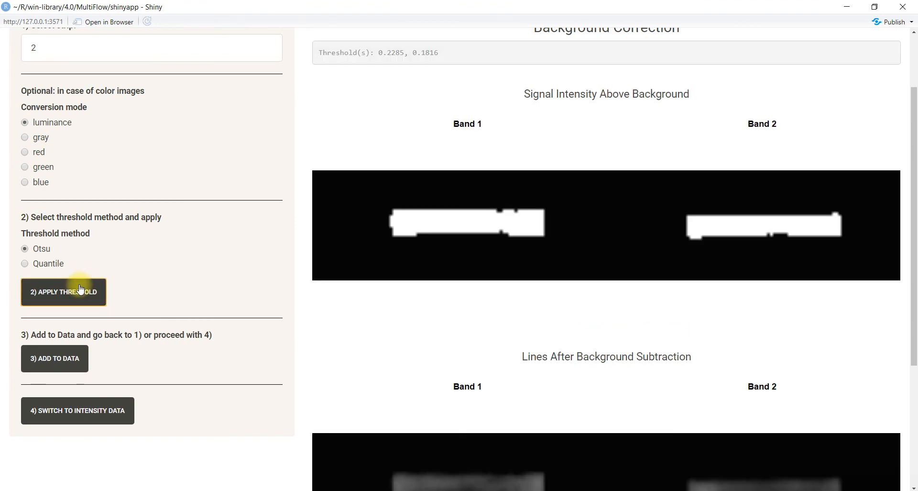
{"action": "scroll", "coordinate": [91, 287], "scroll_direction": "down", "scroll_amount": 2}
{"action": "scroll", "coordinate": [114, 292], "scroll_direction": "down", "scroll_amount": 1}
{"action": "left_click", "coordinate": [52, 278]}
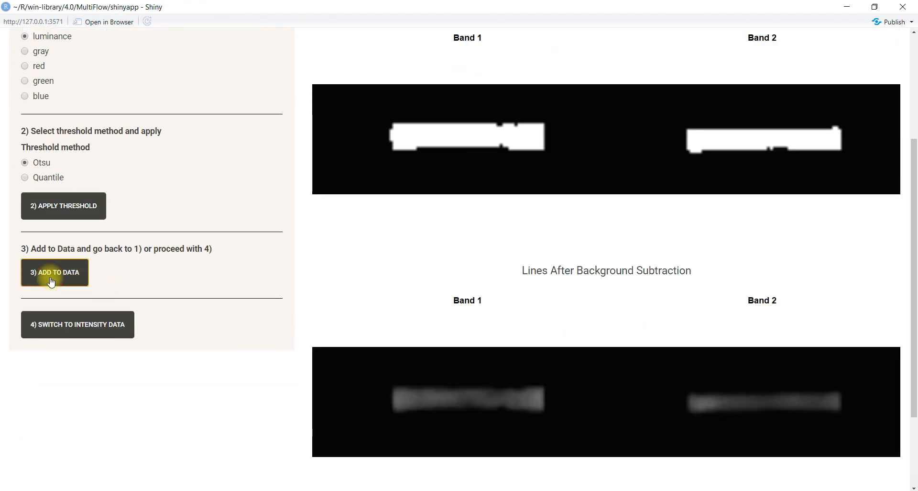
Select strip 3, apply the Otsu threshold and add the strip to the data.
{"action": "scroll", "coordinate": [144, 278], "scroll_direction": "up", "scroll_amount": 6}
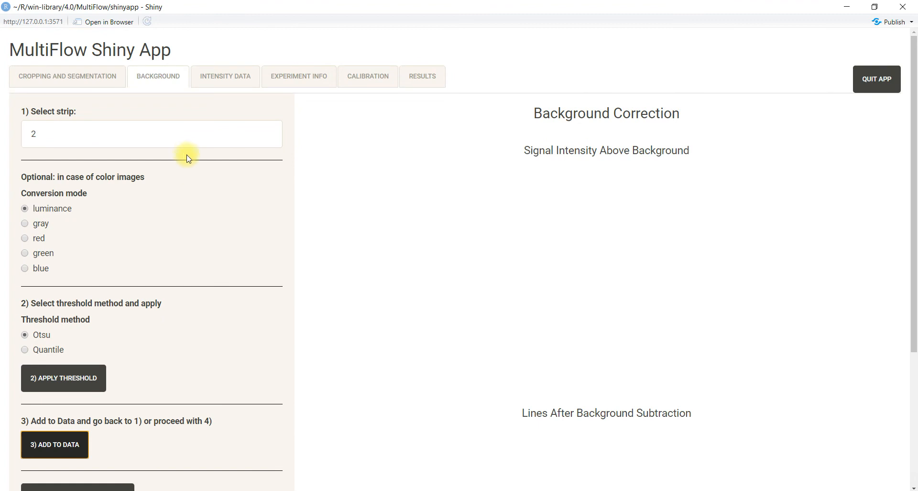
{"action": "left_click", "coordinate": [268, 131]}
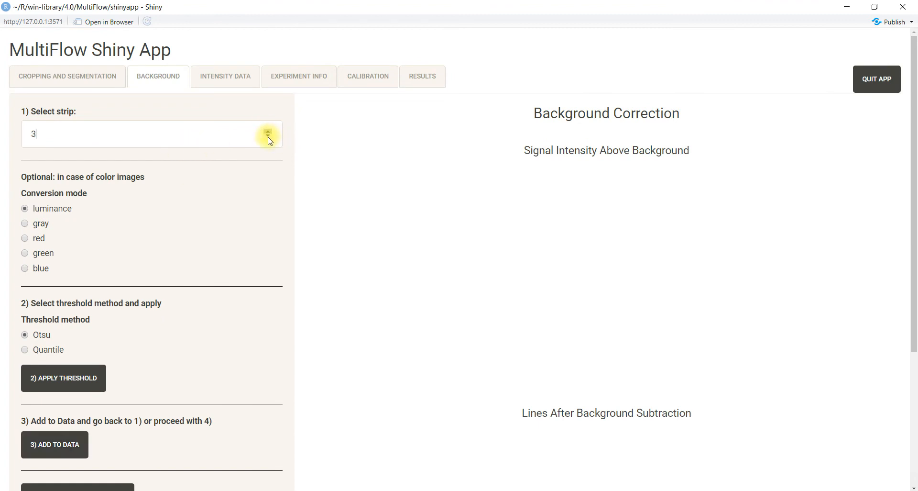
{"action": "scroll", "coordinate": [250, 201], "scroll_direction": "down", "scroll_amount": 3}
{"action": "left_click", "coordinate": [93, 291]}
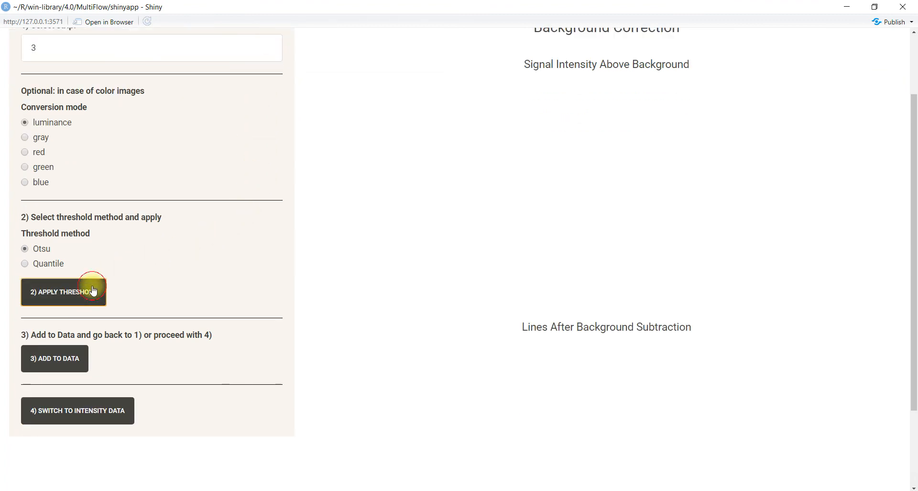
{"action": "left_click", "coordinate": [71, 357]}
Go back to strip 1 and apply the Quantile threshold method with a probability of 99%.
{"action": "scroll", "coordinate": [222, 263], "scroll_direction": "up", "scroll_amount": 3}
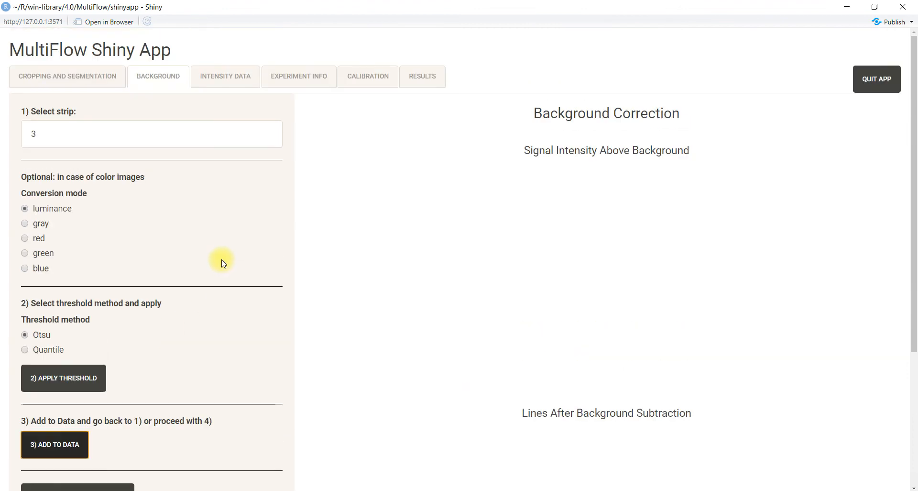
{"action": "left_click", "coordinate": [268, 138]}
{"action": "left_click", "coordinate": [267, 137]}
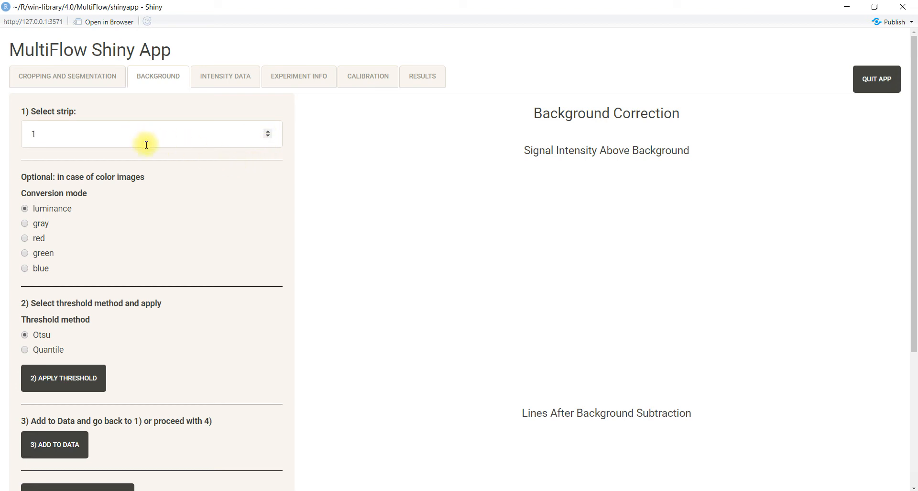
{"action": "scroll", "coordinate": [132, 253], "scroll_direction": "down", "scroll_amount": 2}
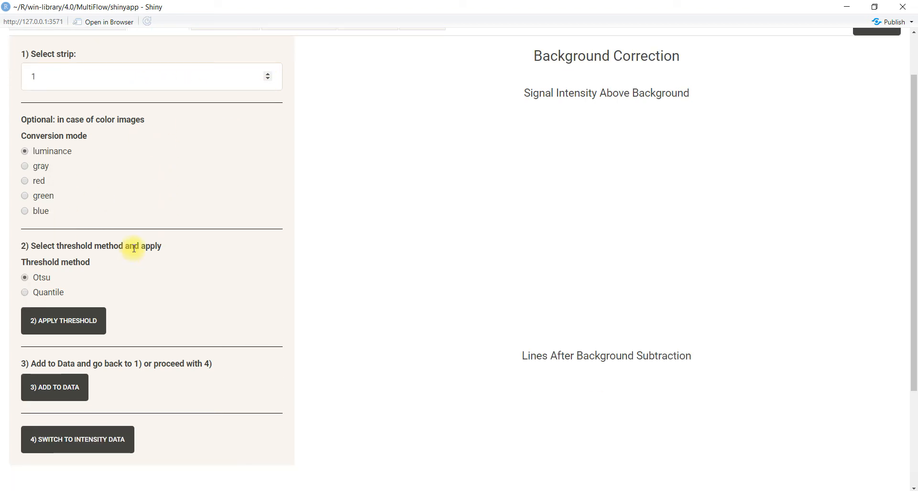
{"action": "scroll", "coordinate": [132, 251], "scroll_direction": "down", "scroll_amount": 2}
{"action": "left_click", "coordinate": [53, 234]}
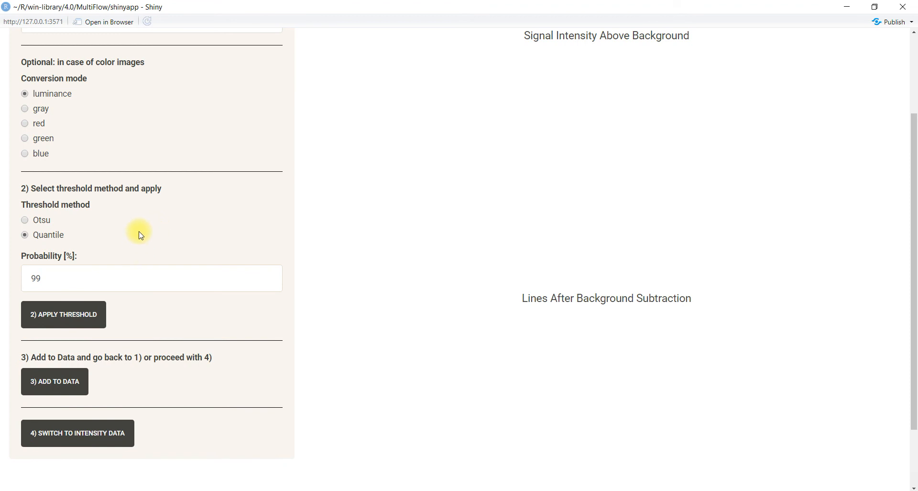
{"action": "left_click", "coordinate": [93, 318]}
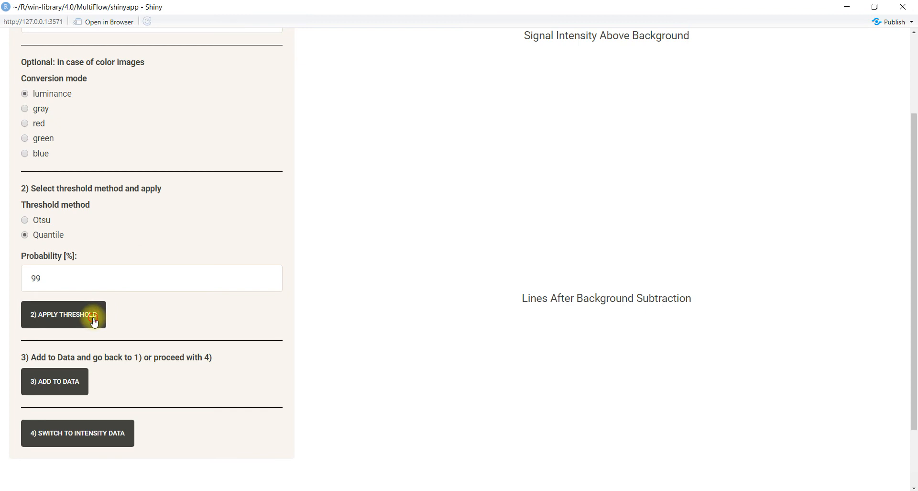
{"action": "scroll", "coordinate": [512, 320], "scroll_direction": "down", "scroll_amount": 1}
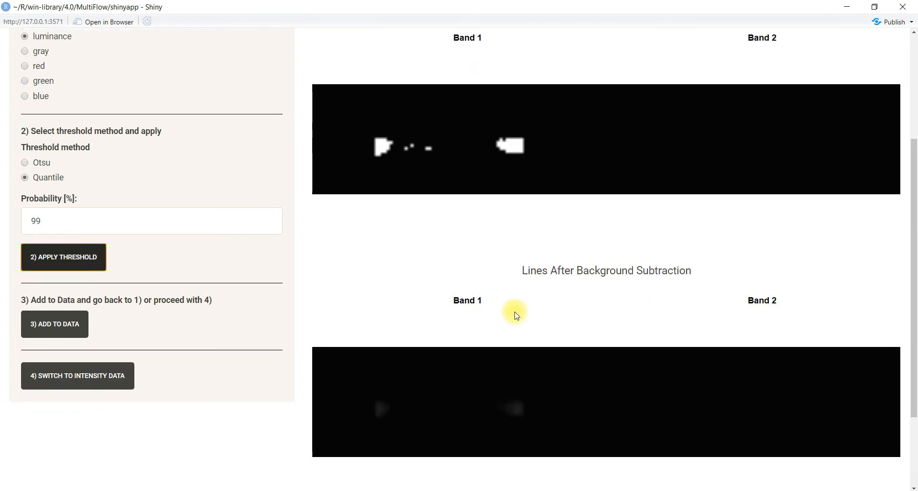
Set the Quantile probability to 95% for strip 1 and apply the threshold.
{"action": "scroll", "coordinate": [469, 286], "scroll_direction": "up", "scroll_amount": 1}
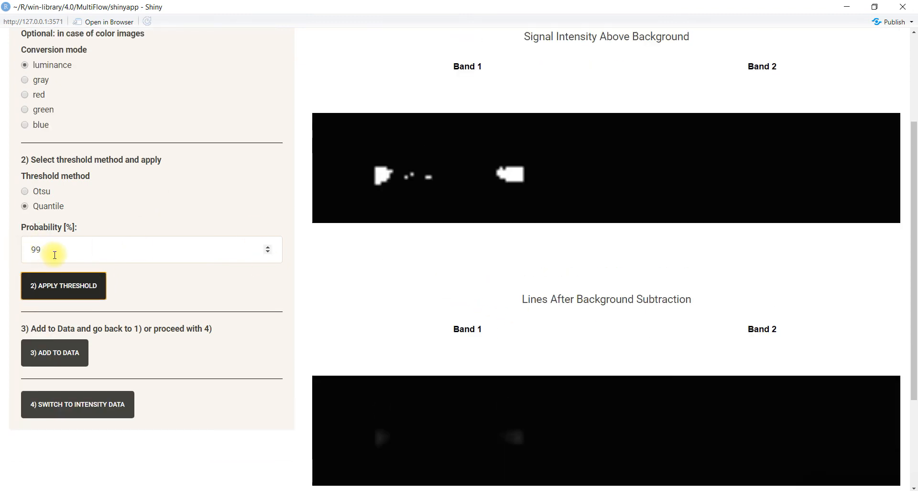
{"action": "left_click", "coordinate": [55, 254]}
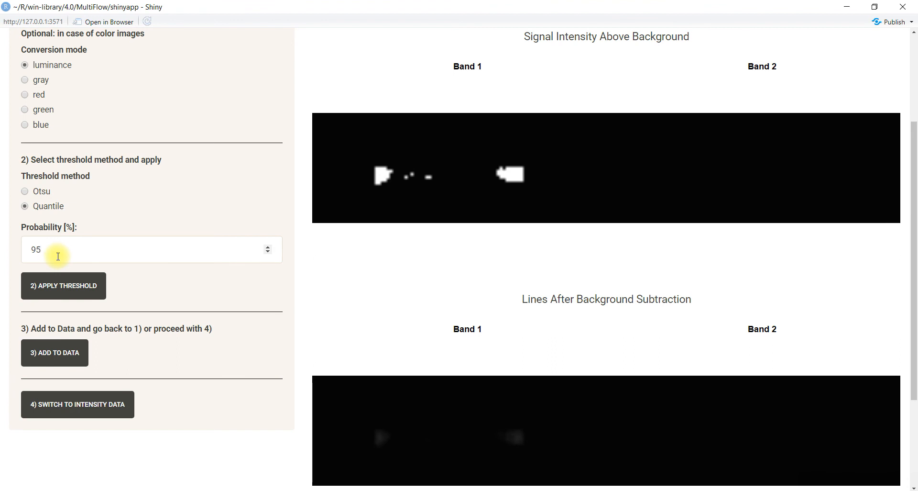
{"action": "left_click", "coordinate": [84, 283]}
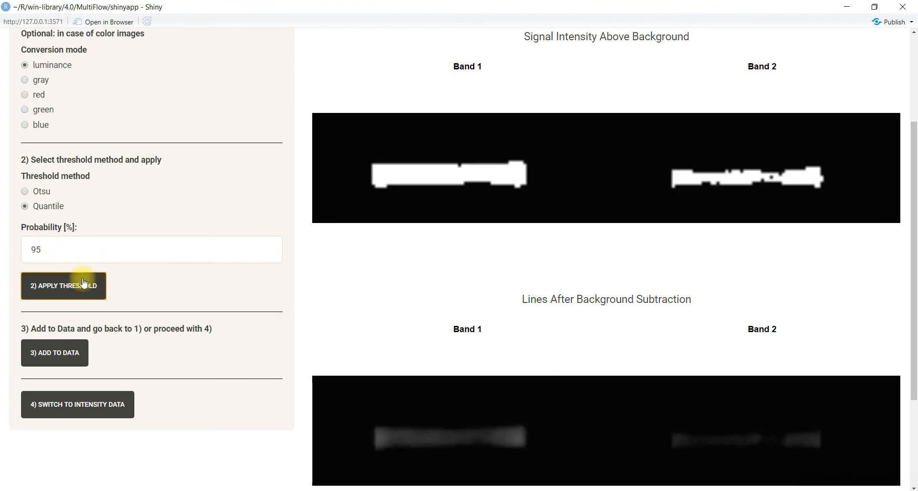
Set the Quantile probability to 93%, apply the threshold to strip 1 and add the strip to the data.
{"action": "left_click", "coordinate": [91, 252]}
{"action": "key", "text": "BackSpace"}
{"action": "type", "text": "3"}
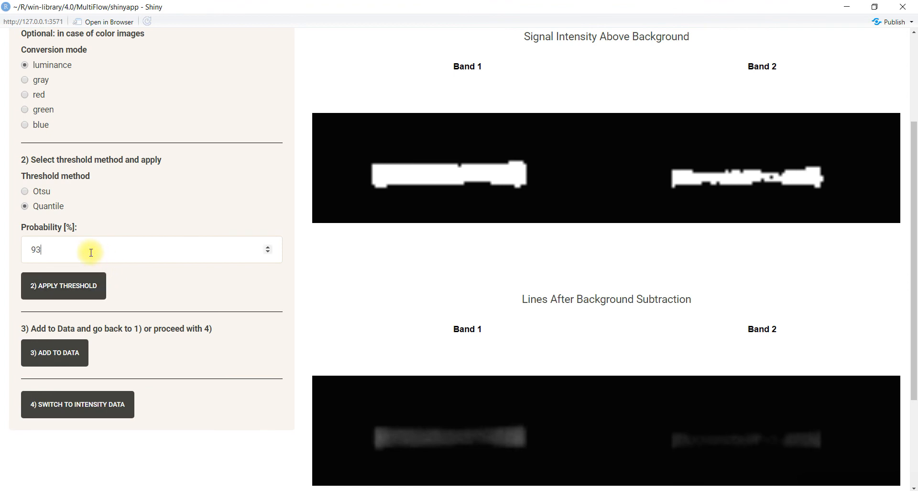
{"action": "left_click", "coordinate": [70, 287]}
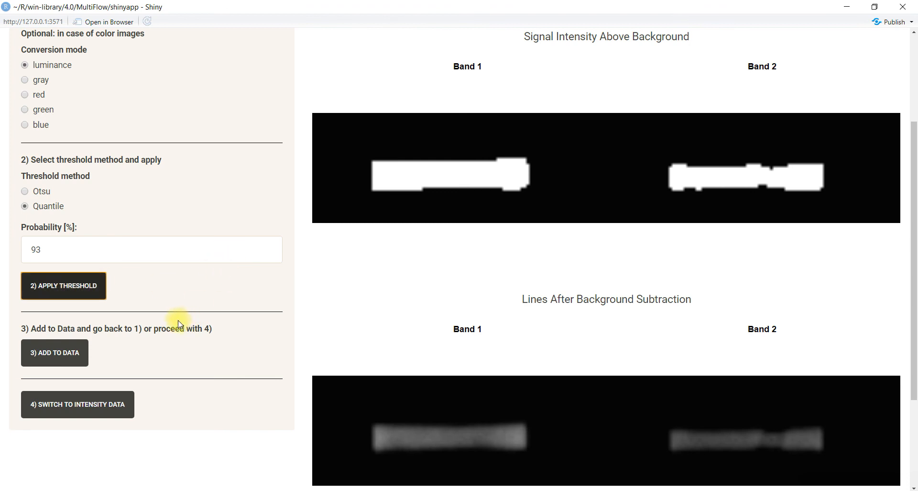
{"action": "scroll", "coordinate": [185, 302], "scroll_direction": "down", "scroll_amount": 1}
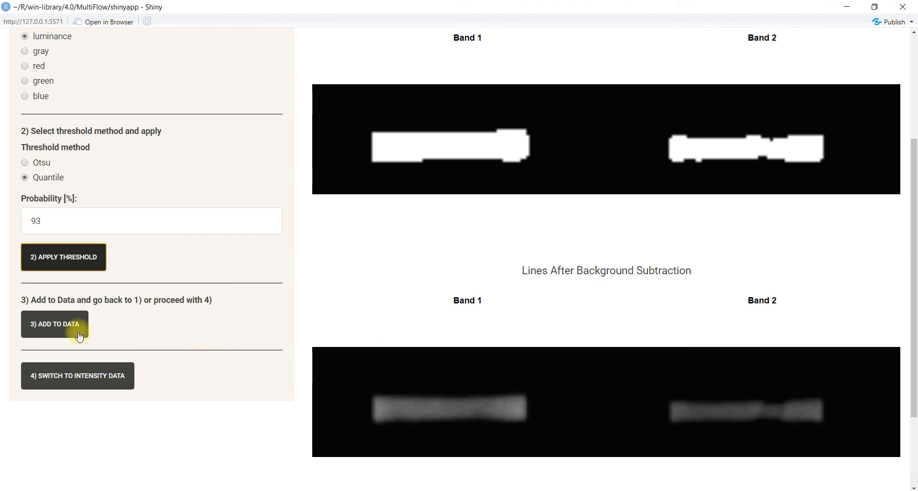
{"action": "left_click", "coordinate": [29, 327]}
Select strip 2, apply the Quantile threshold at 93% and add the strip to the data.
{"action": "scroll", "coordinate": [253, 313], "scroll_direction": "up", "scroll_amount": 3}
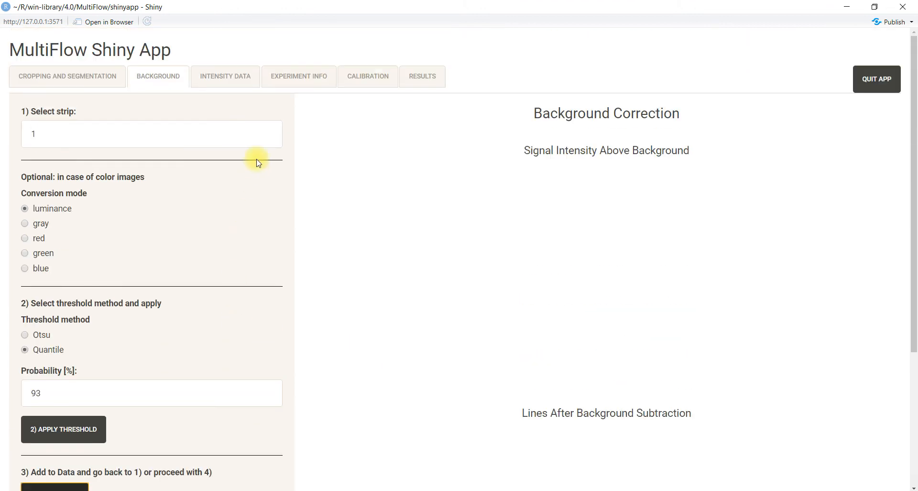
{"action": "left_click", "coordinate": [267, 133]}
{"action": "scroll", "coordinate": [250, 159], "scroll_direction": "down", "scroll_amount": 2}
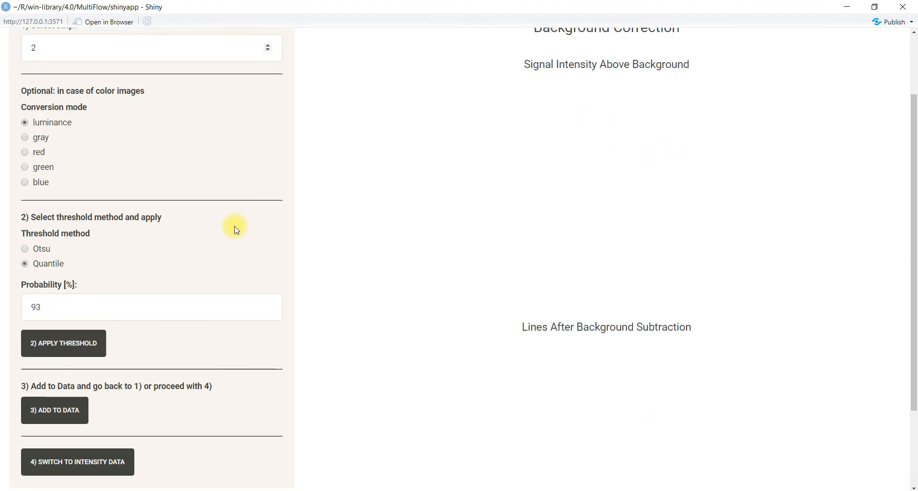
{"action": "left_click", "coordinate": [91, 341]}
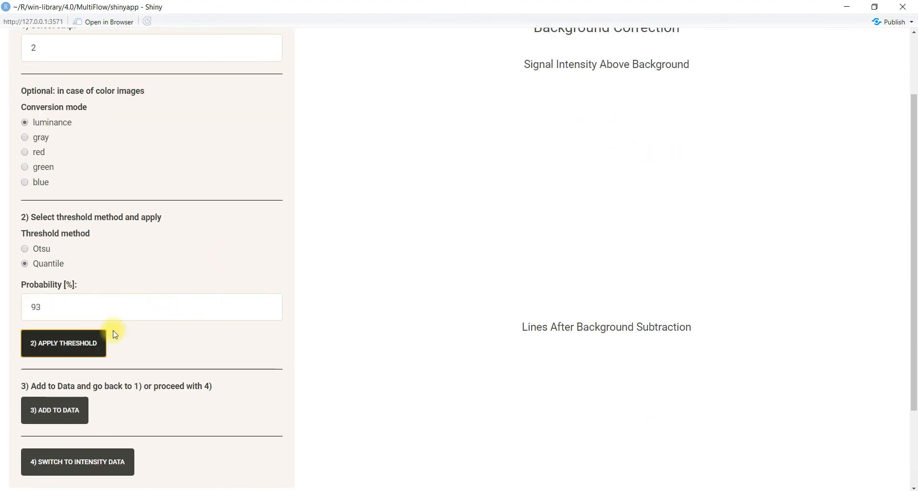
{"action": "scroll", "coordinate": [177, 316], "scroll_direction": "down", "scroll_amount": 2}
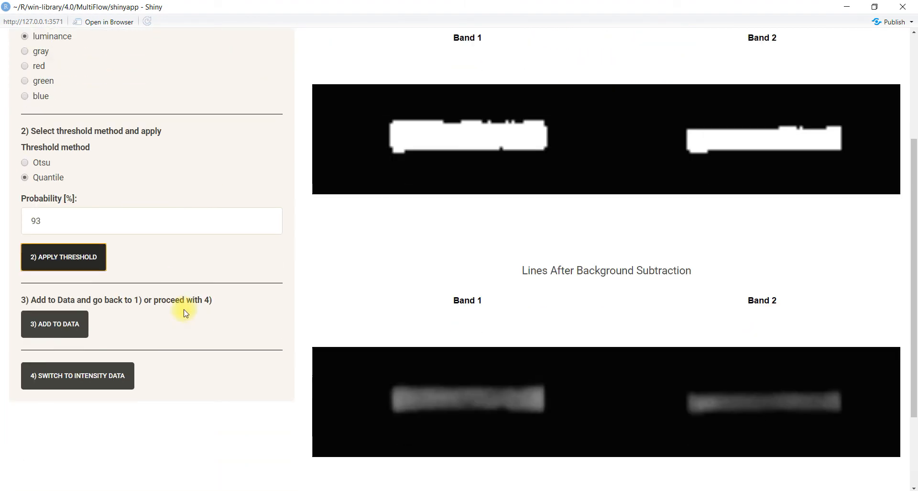
{"action": "left_click", "coordinate": [71, 325]}
Select strip 3, apply the Quantile threshold at 93% and add the strip to the data.
{"action": "scroll", "coordinate": [158, 267], "scroll_direction": "up", "scroll_amount": 4}
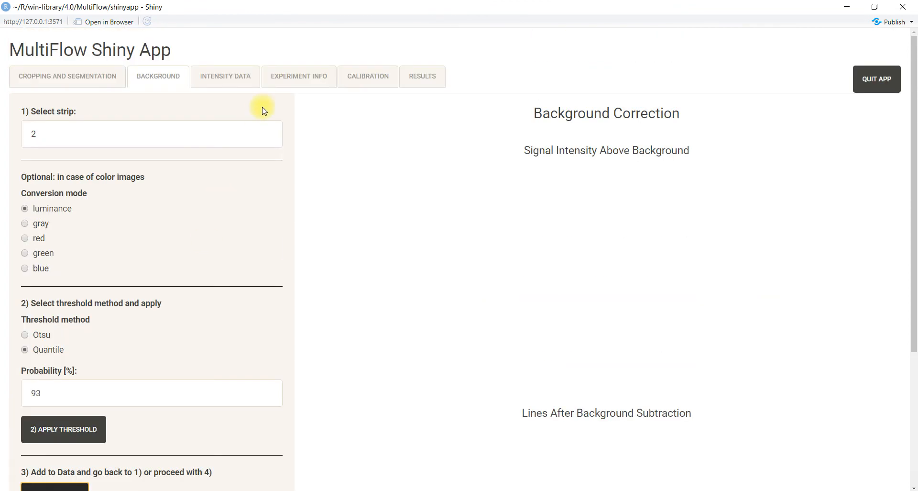
{"action": "left_click", "coordinate": [268, 130]}
{"action": "scroll", "coordinate": [244, 189], "scroll_direction": "down", "scroll_amount": 3}
{"action": "left_click", "coordinate": [57, 314]}
{"action": "scroll", "coordinate": [67, 316], "scroll_direction": "down", "scroll_amount": 3}
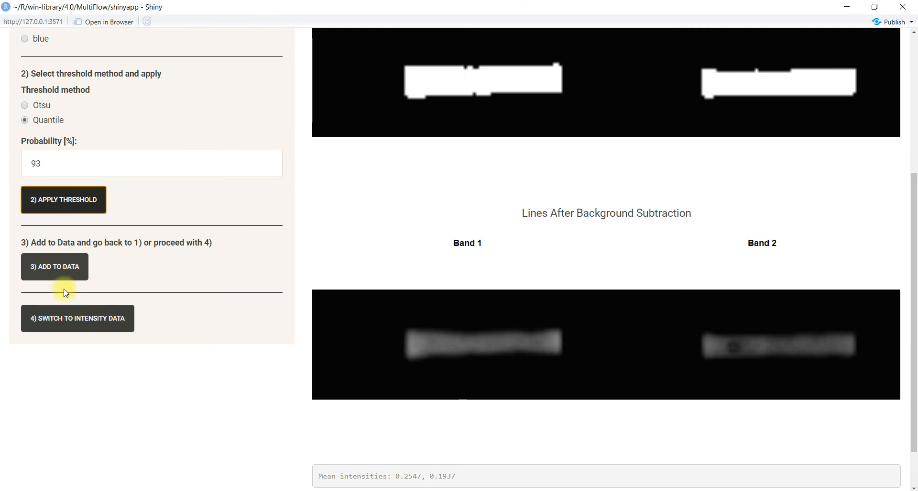
{"action": "left_click", "coordinate": [61, 268]}
Review the cropping and segmentation setup of the sample image and return to the background correction.
{"action": "scroll", "coordinate": [124, 275], "scroll_direction": "up", "scroll_amount": 2}
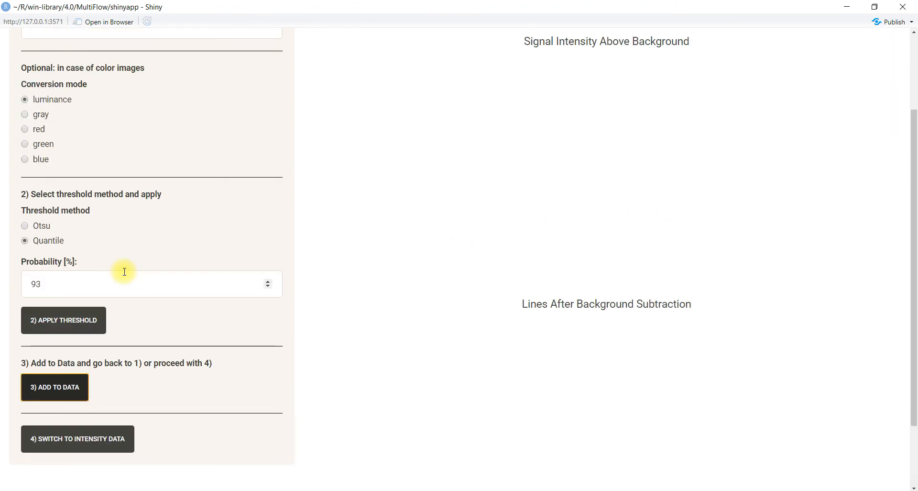
{"action": "scroll", "coordinate": [124, 271], "scroll_direction": "up", "scroll_amount": 3}
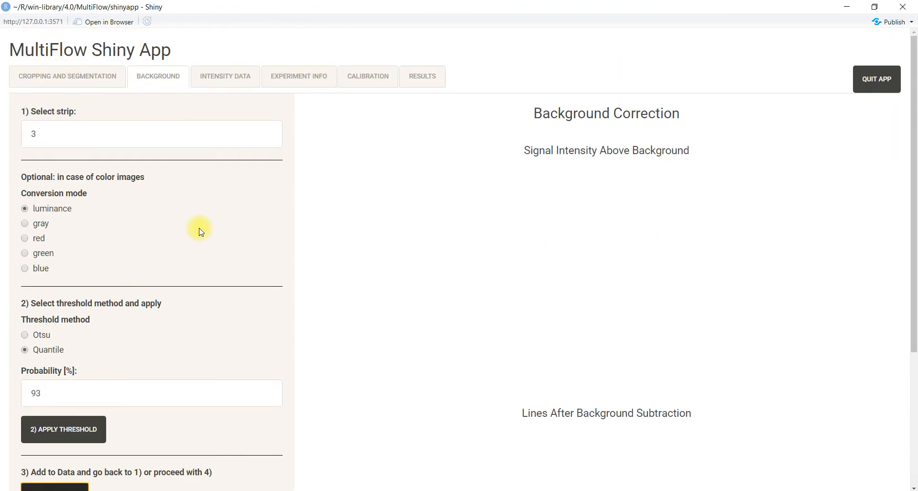
{"action": "left_click", "coordinate": [96, 73]}
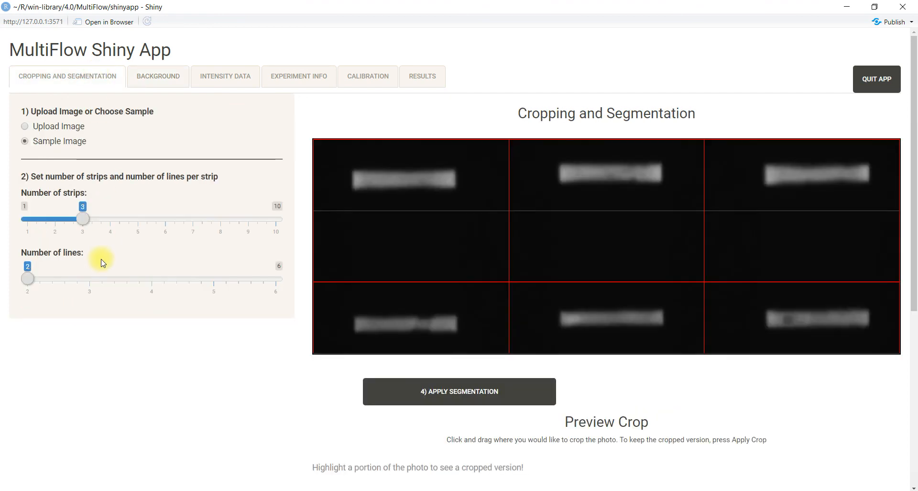
{"action": "left_click", "coordinate": [146, 83]}
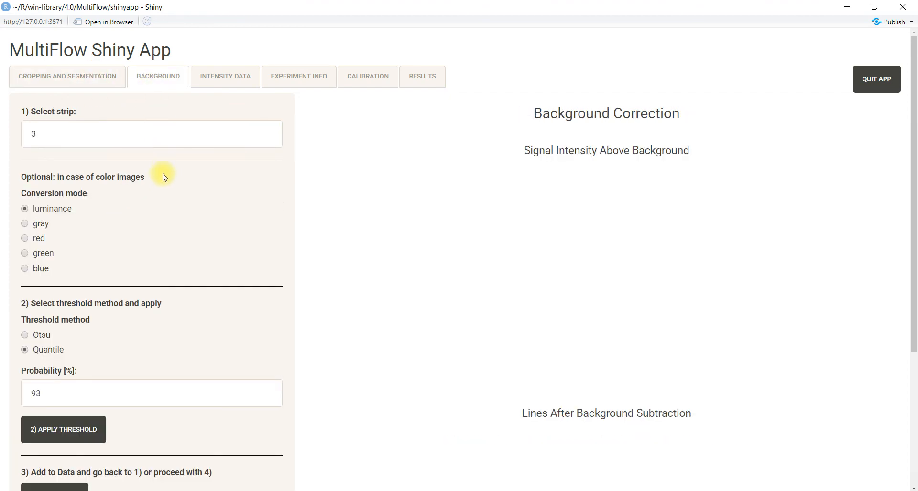
Switch to the intensity data and refresh the table of collected strip measurements.
{"action": "scroll", "coordinate": [164, 186], "scroll_direction": "down", "scroll_amount": 2}
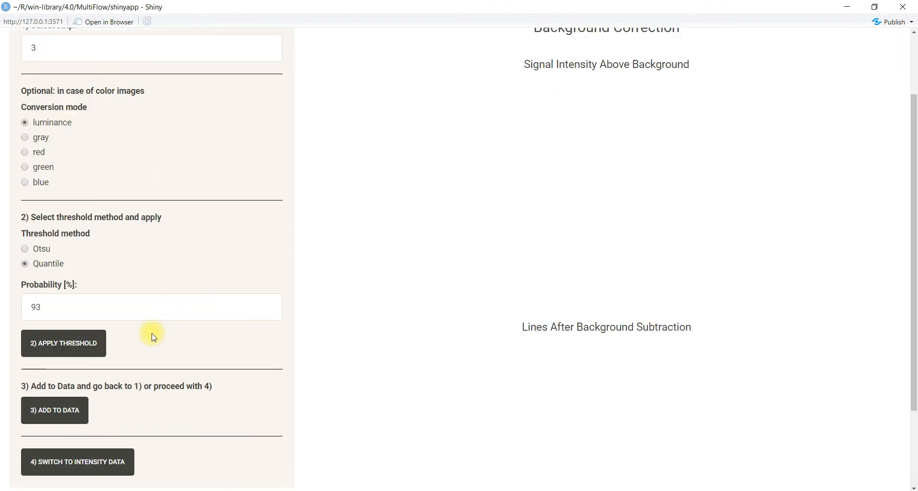
{"action": "scroll", "coordinate": [153, 336], "scroll_direction": "down", "scroll_amount": 2}
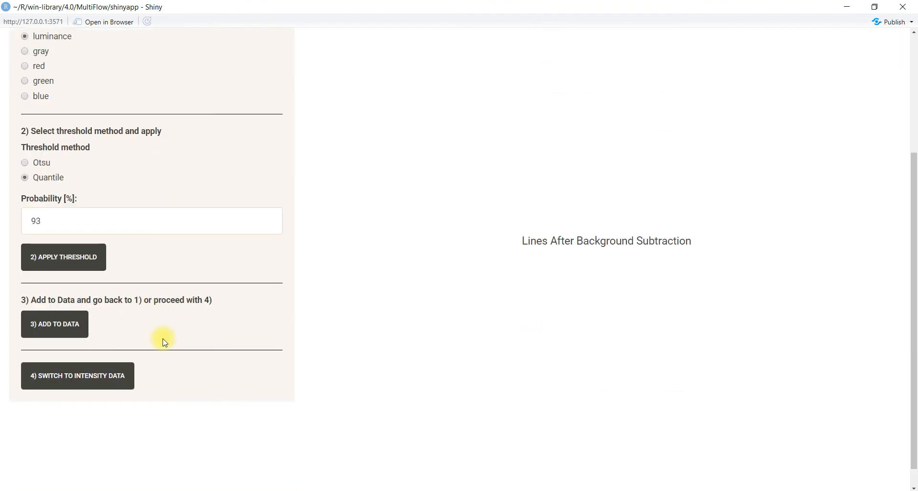
{"action": "left_click", "coordinate": [124, 377]}
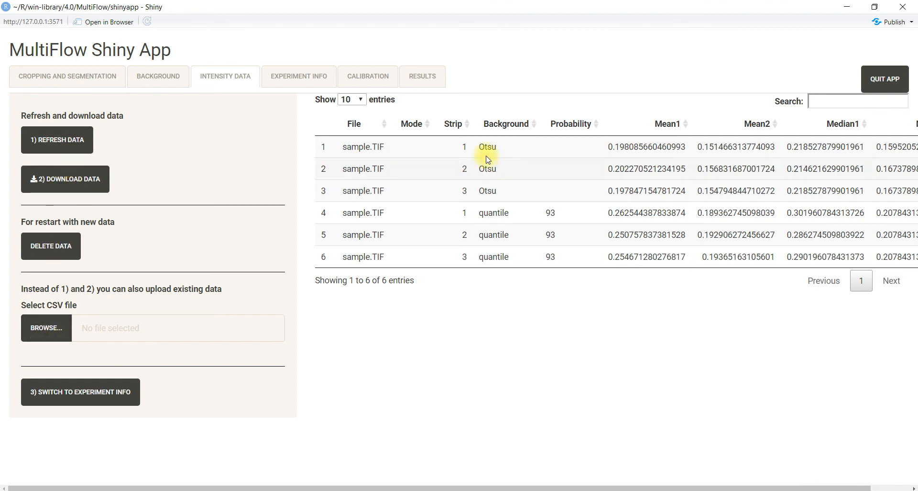
{"action": "left_click", "coordinate": [52, 142]}
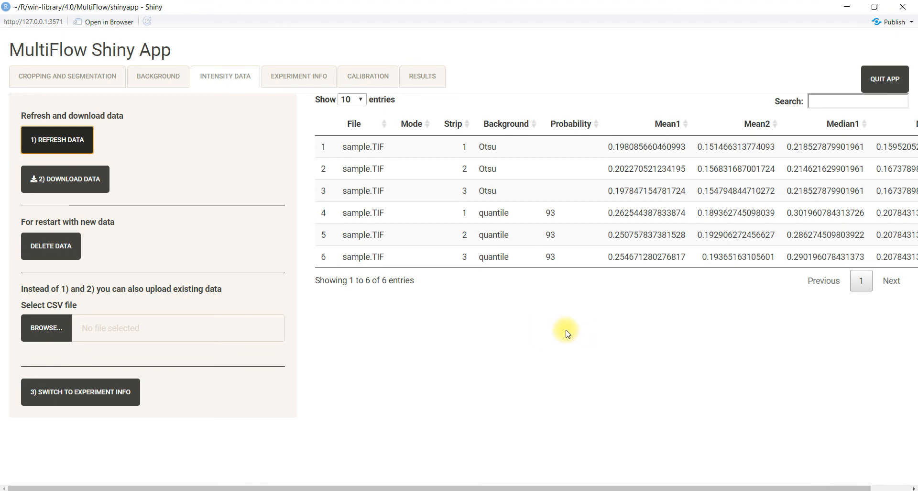
Start downloading the intensity data as IntensityData.csv and cancel the save.
{"action": "left_click", "coordinate": [90, 190]}
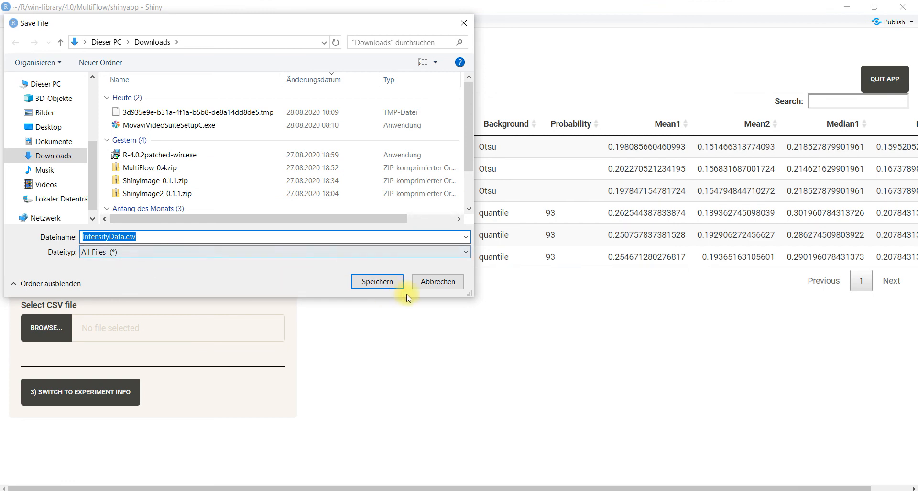
{"action": "left_click", "coordinate": [430, 282]}
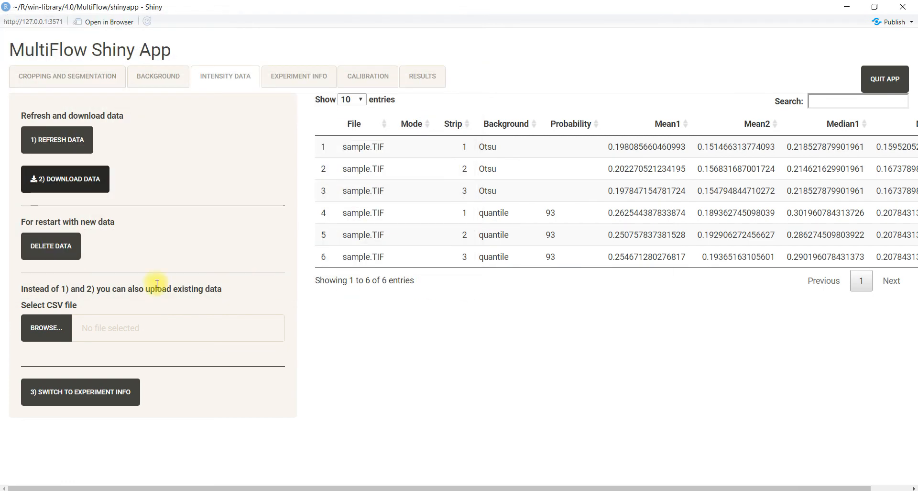